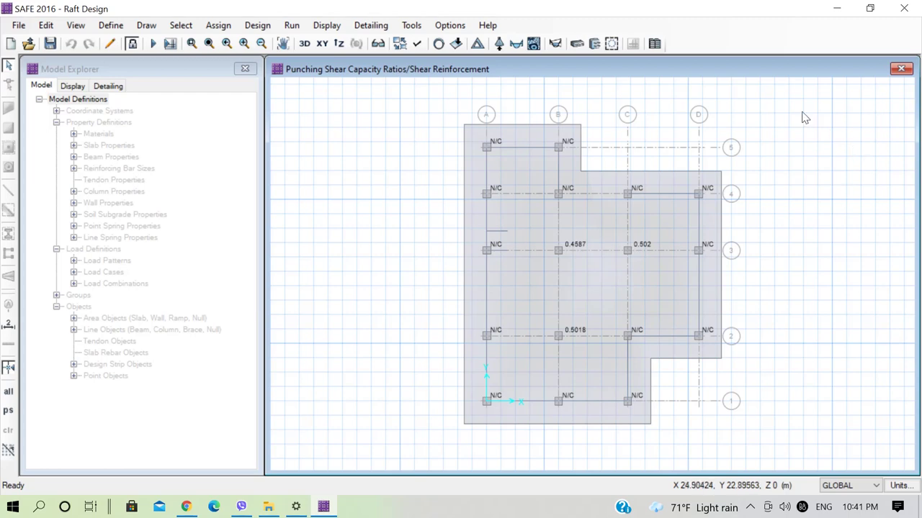
Step: Open the Display menu to list the result display options for the raft
left_click(324, 26)
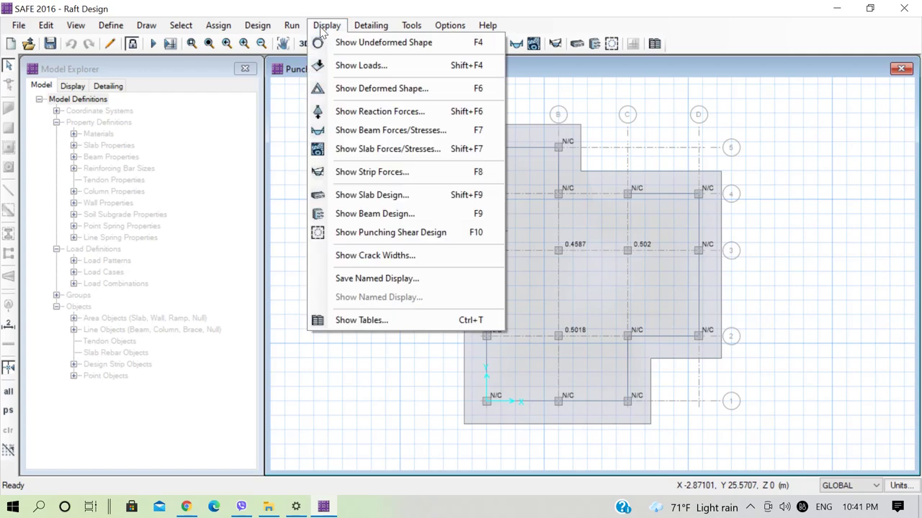
Step: Open the Show Slab Design settings, move them off the plan, and impose minimum reinforcing
left_click(380, 194)
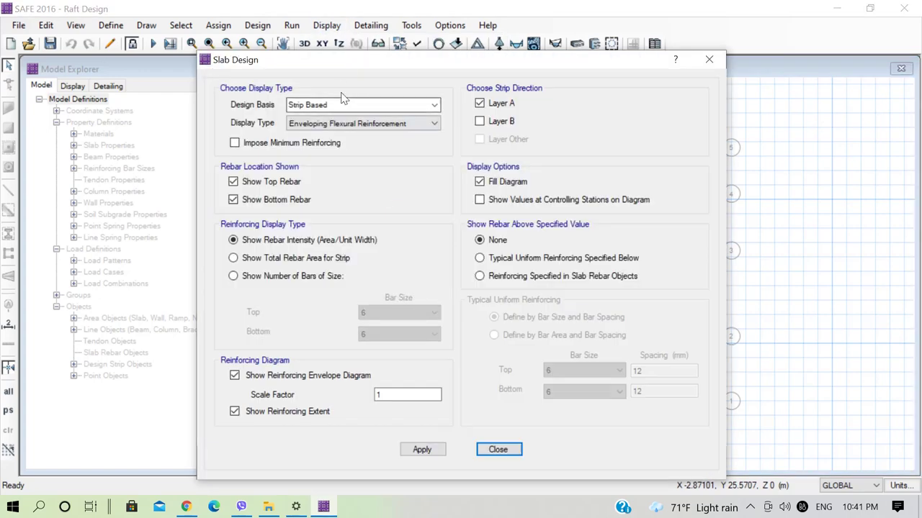
left_click_drag(343, 60, 146, 21)
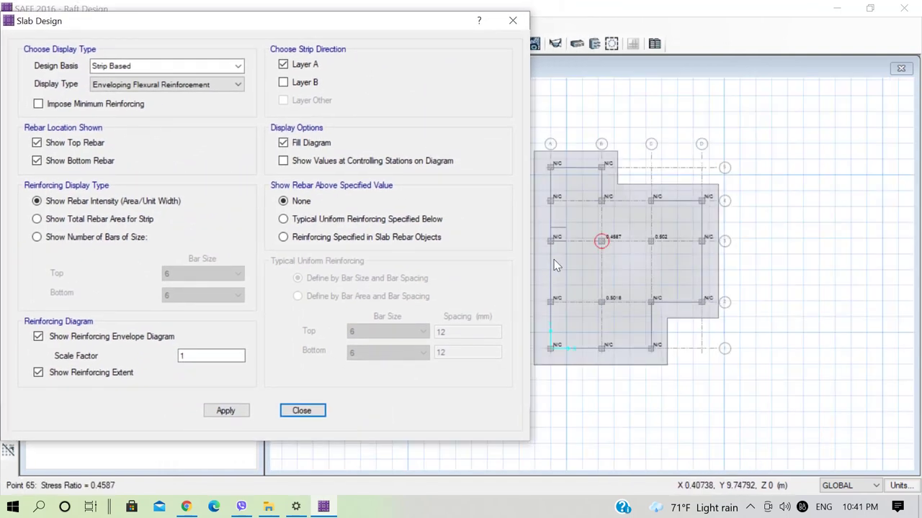
scroll(598, 259, "up", 1)
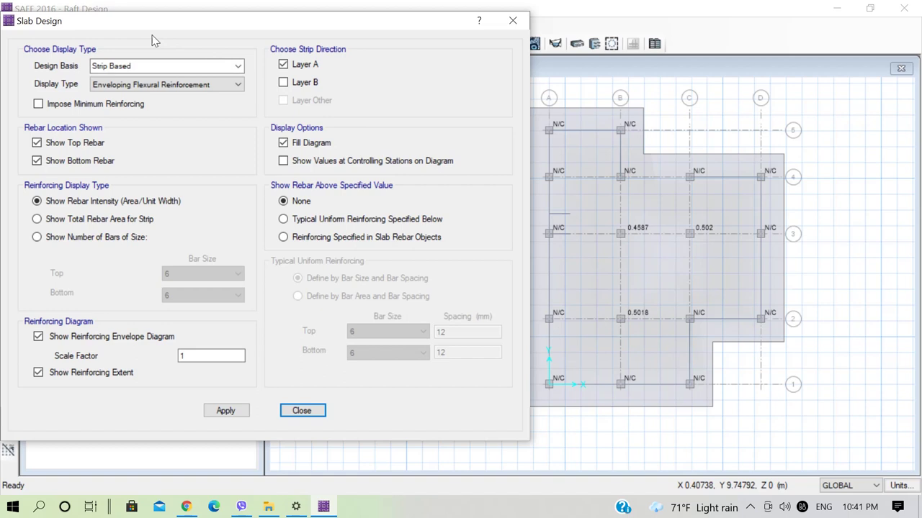
left_click(67, 108)
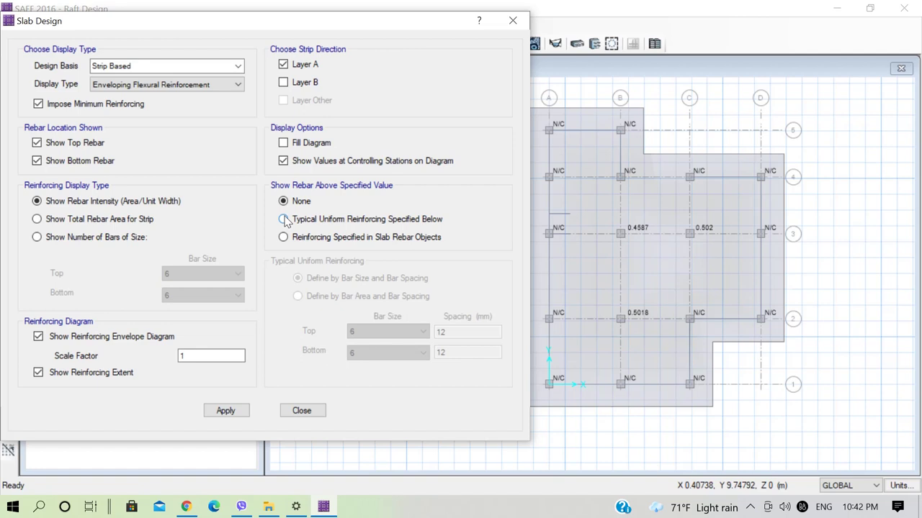
Step: Show rebar above the Typical Uniform Reinforcing Specified Below option
left_click(284, 220)
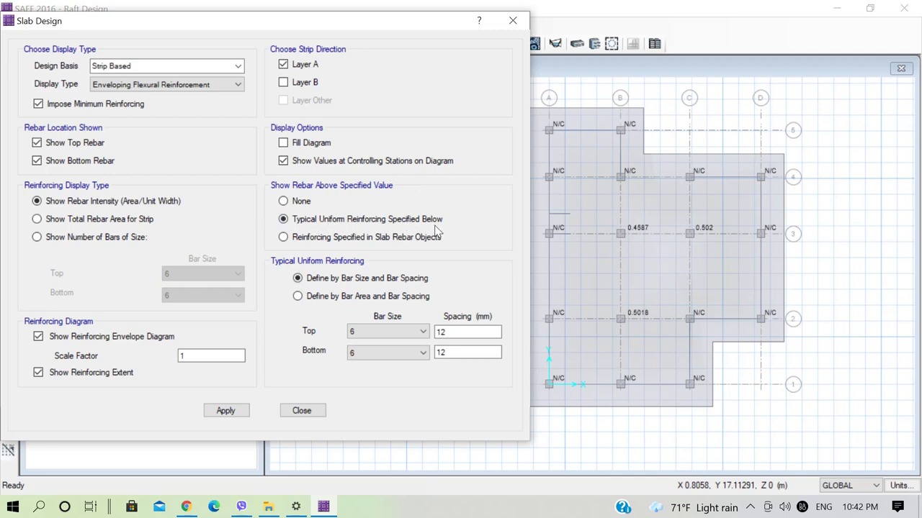
Step: Set typical uniform reinforcing to 16 mm bars at 150 mm, top and bottom
left_click(394, 335)
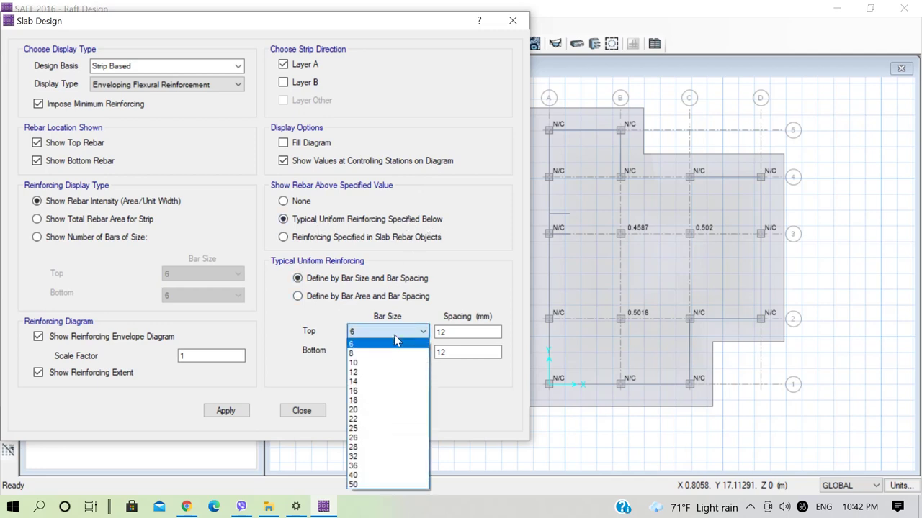
left_click(366, 391)
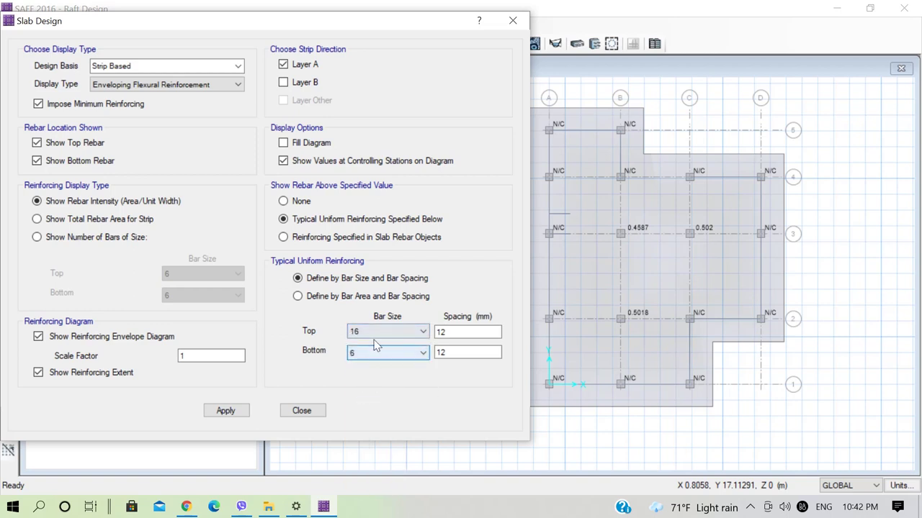
left_click(373, 354)
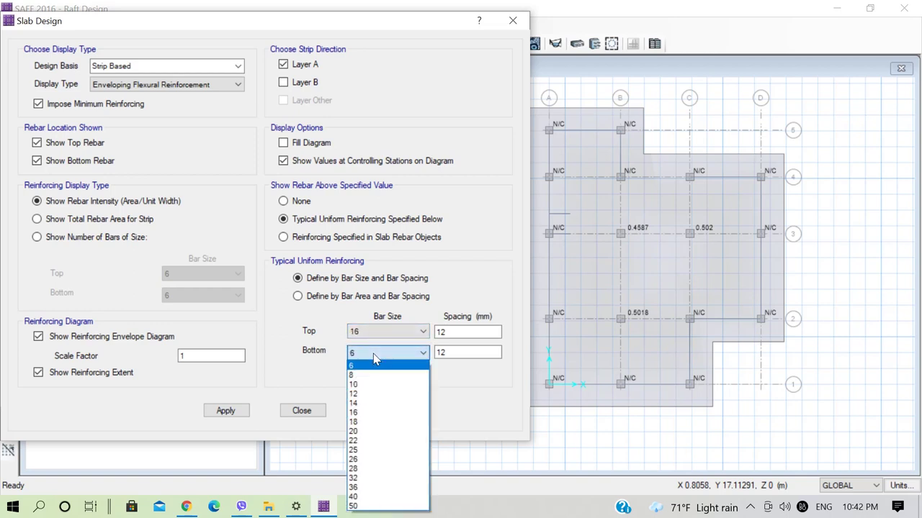
left_click(363, 412)
double_click(454, 352)
double_click(453, 332)
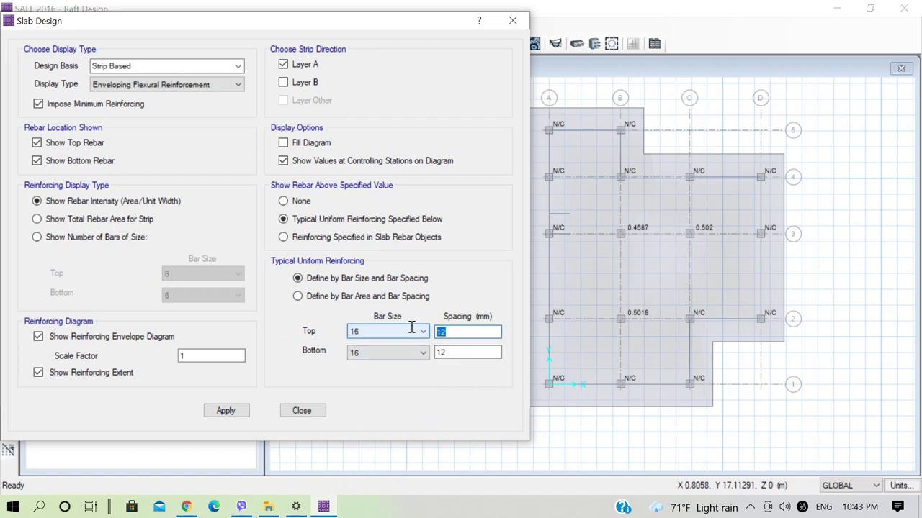
type("150")
left_click(447, 352)
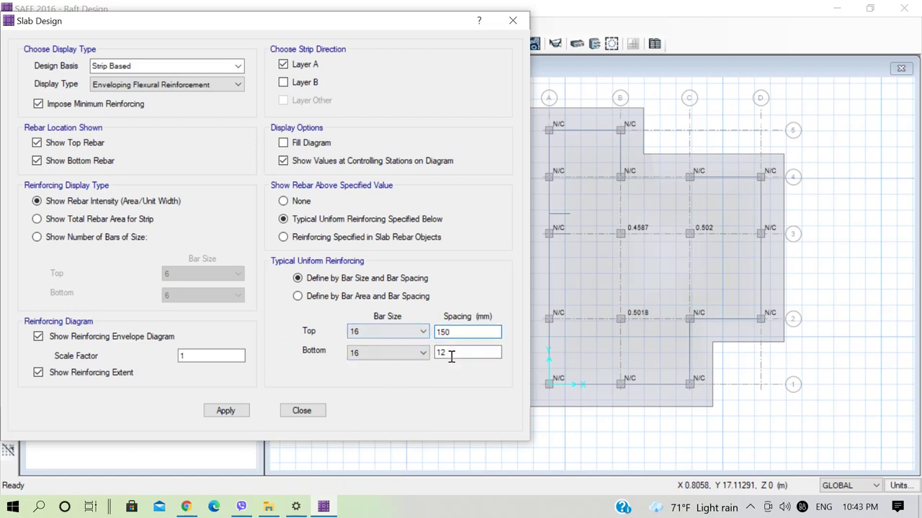
double_click(443, 352)
type("150")
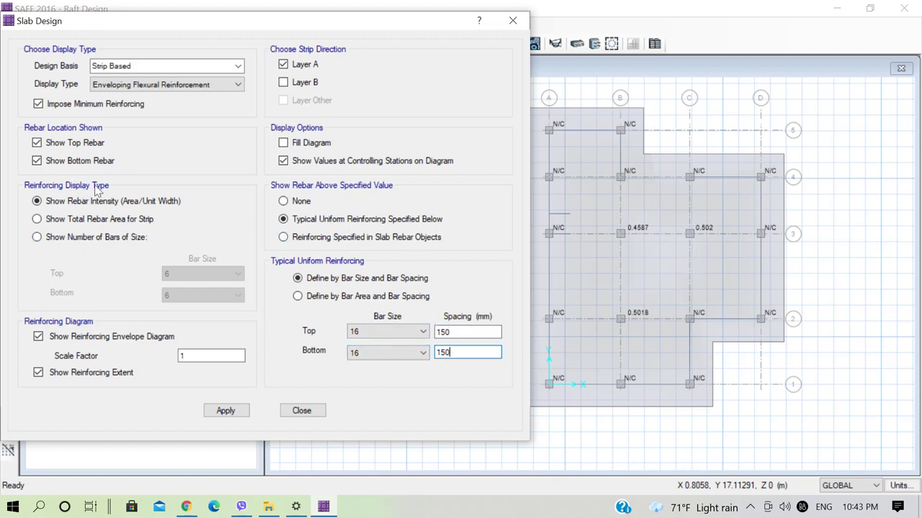
Step: Show extra rebar as a number of size-16 bars for top and bottom
left_click(75, 239)
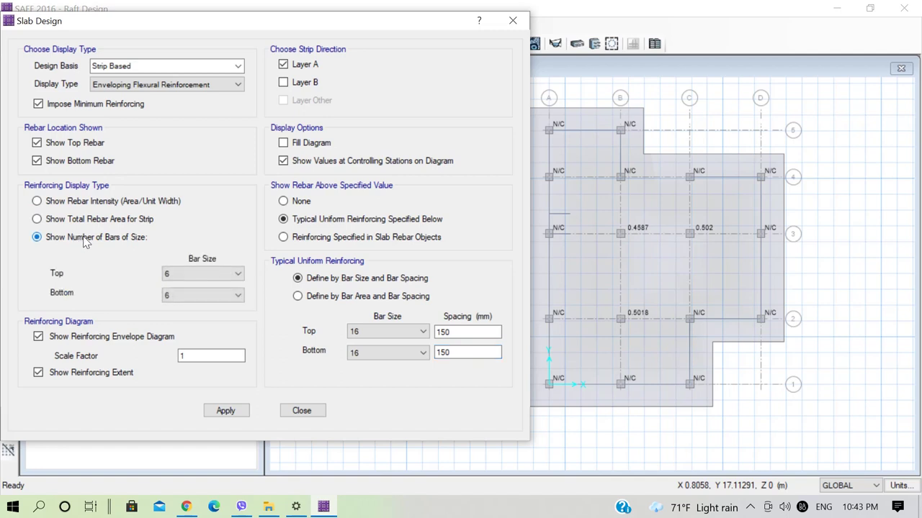
left_click(193, 274)
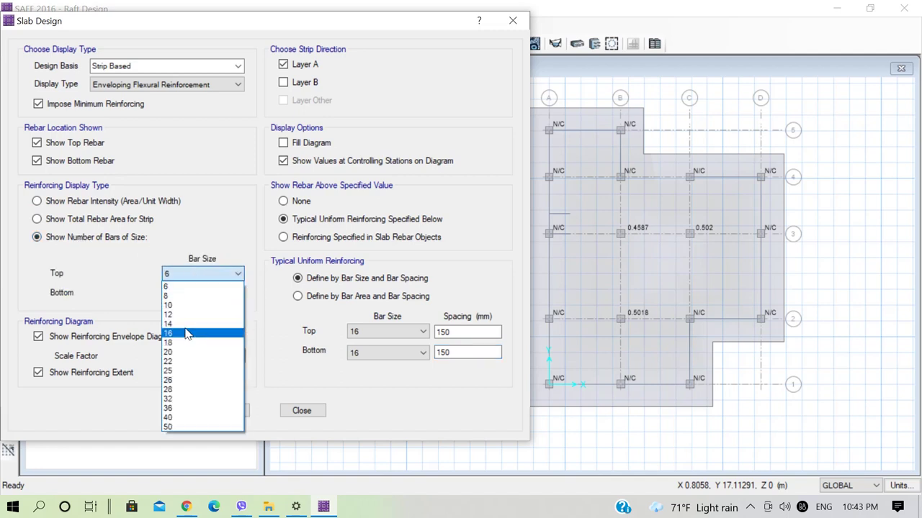
left_click(185, 338)
left_click(187, 295)
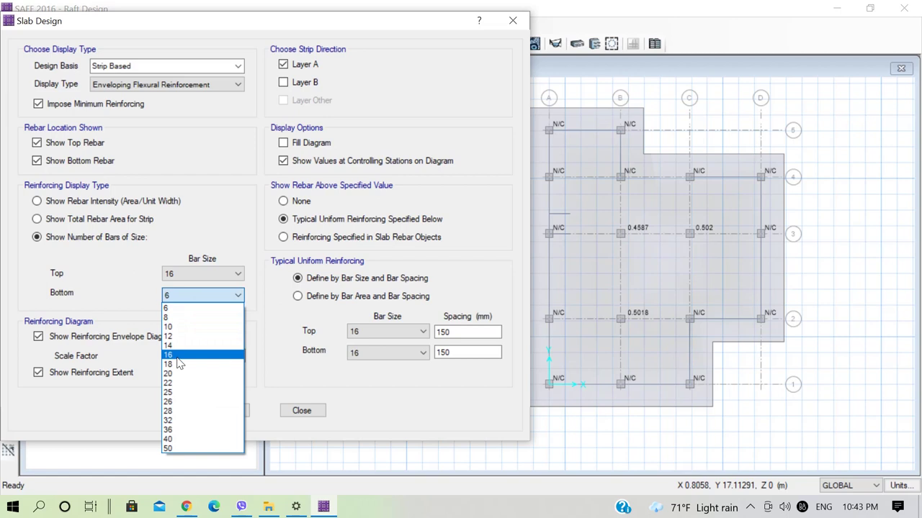
left_click(180, 355)
type("1")
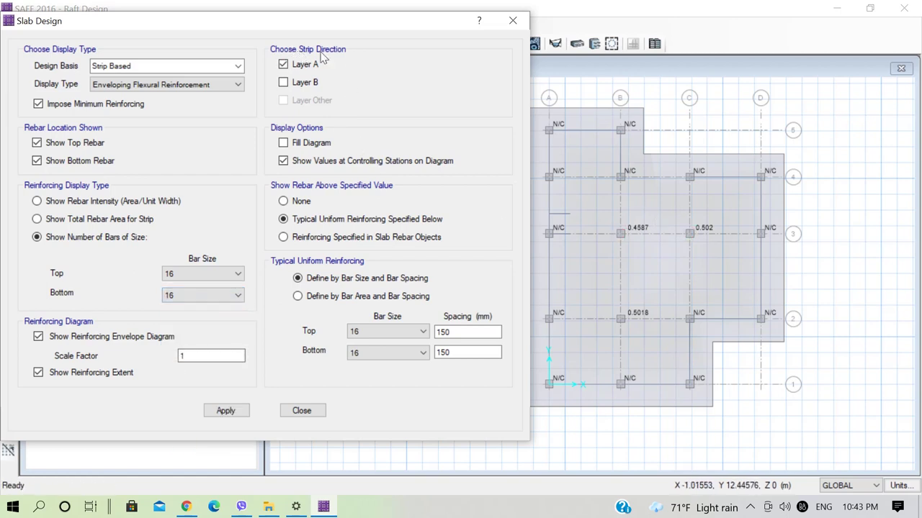
left_click(238, 413)
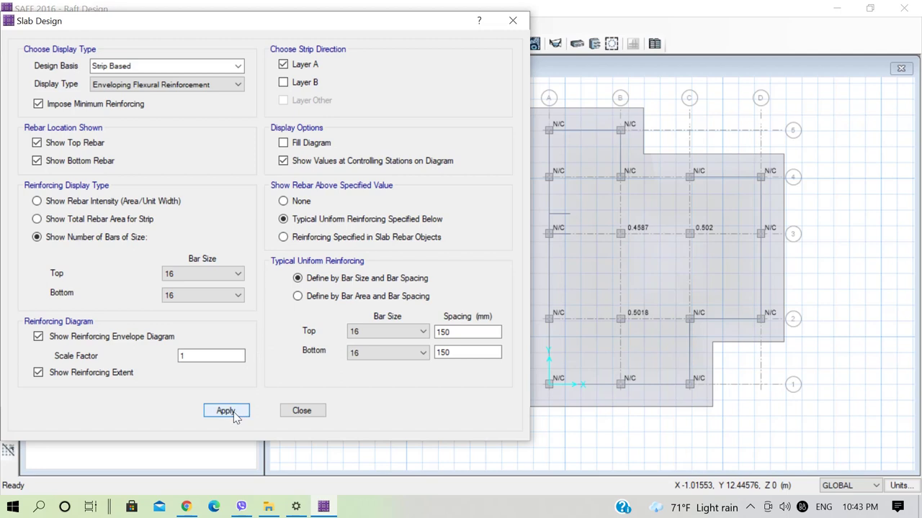
mouse_move(684, 133)
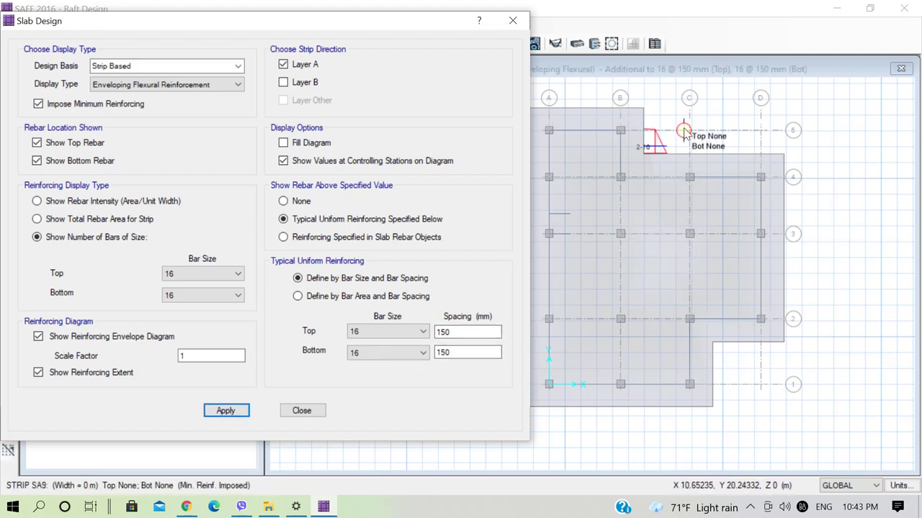
scroll(645, 151, "up", 2)
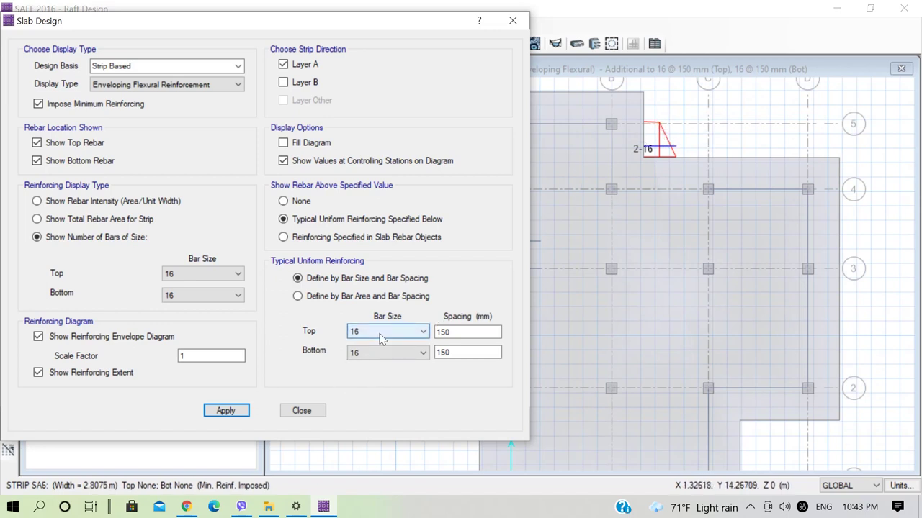
left_click(491, 332)
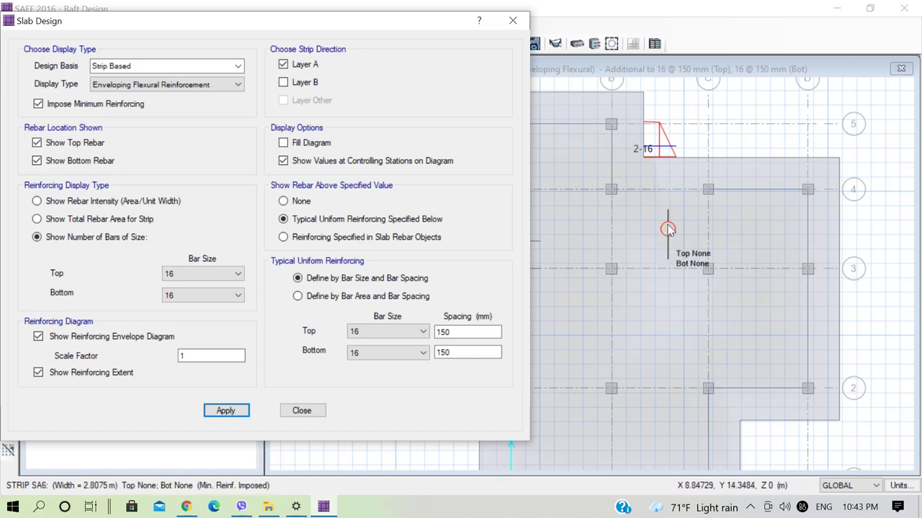
scroll(666, 209, "down", 1)
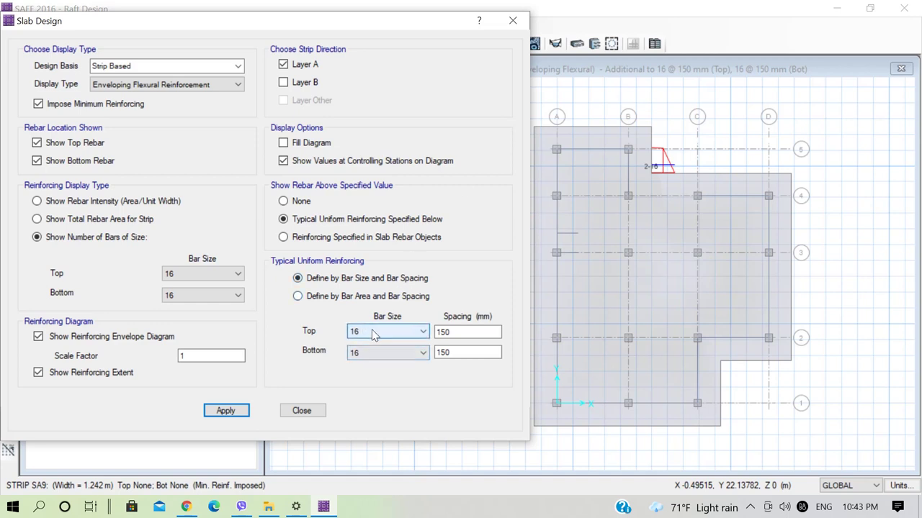
Step: Apply 200 mm top and bottom spacing and zoom to inspect the layer A strip labels
double_click(475, 332)
type("2")
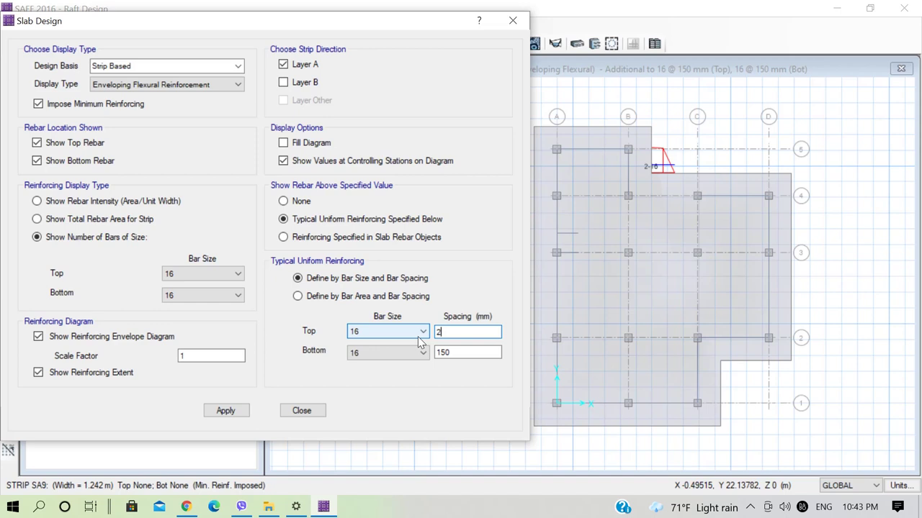
type("00")
key("Tab")
double_click(454, 353)
type("2")
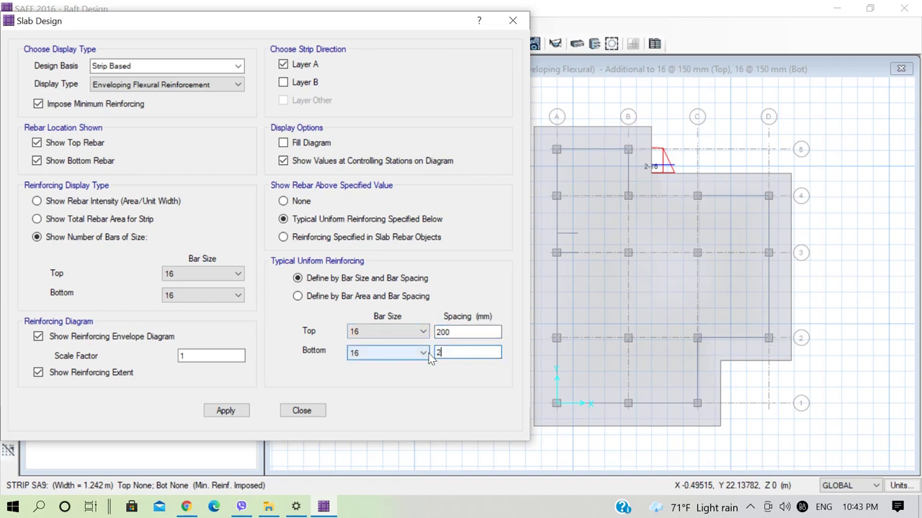
type("00")
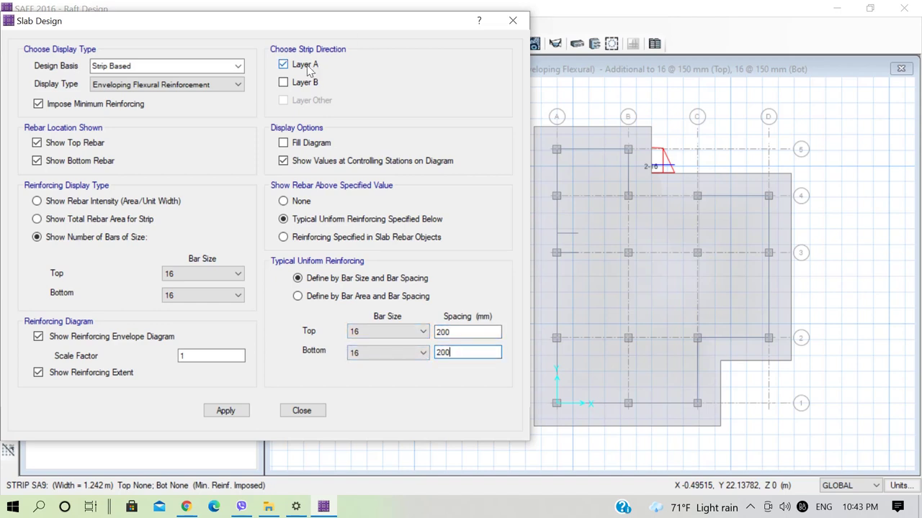
left_click(234, 411)
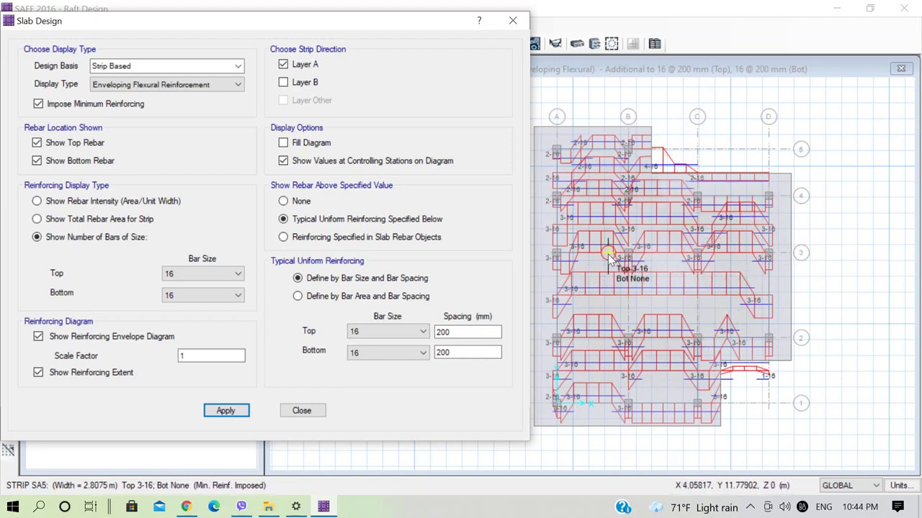
scroll(608, 258, "up", 2)
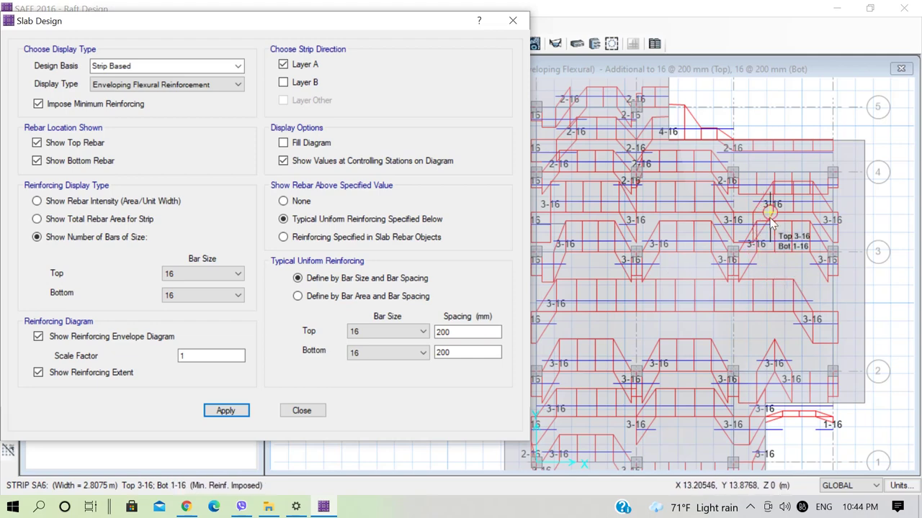
scroll(756, 223, "down", 2)
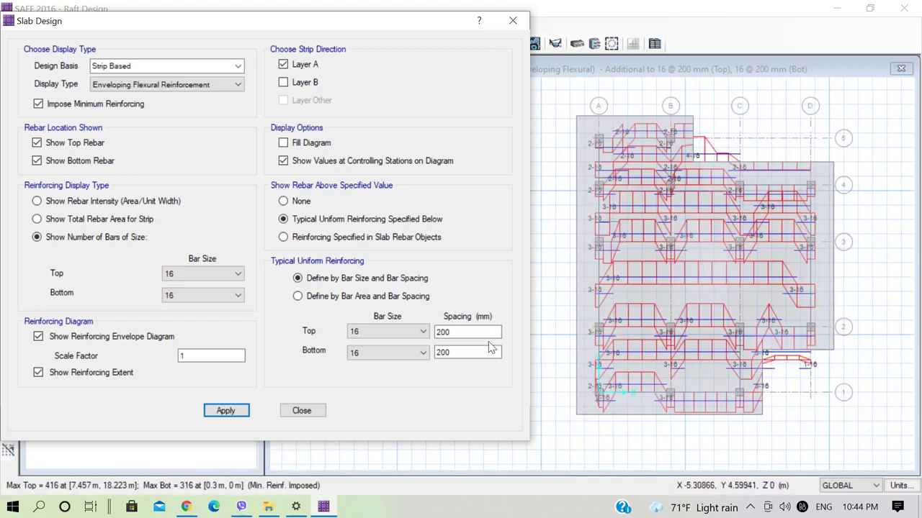
Step: Apply 150 mm top and bottom spacing again, then select layer B strips for display
double_click(464, 332)
type("15")
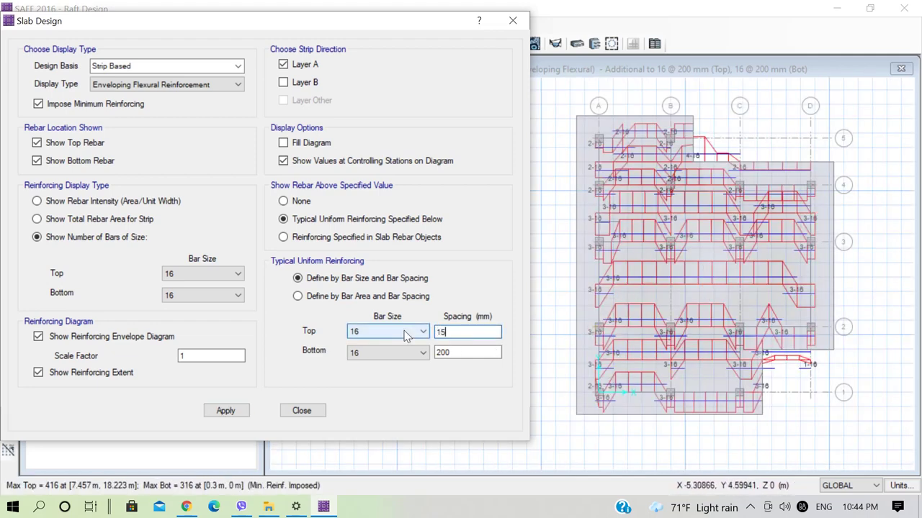
type("0")
double_click(463, 352)
type("15")
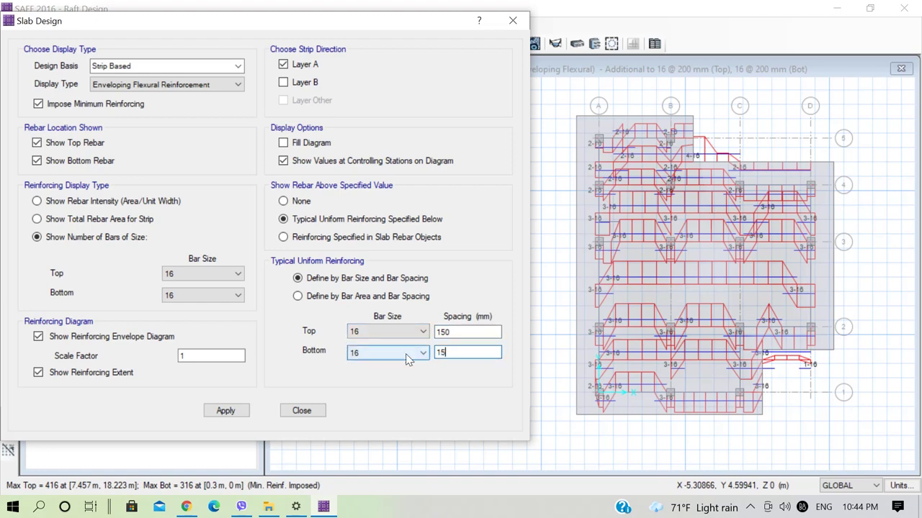
left_click(239, 411)
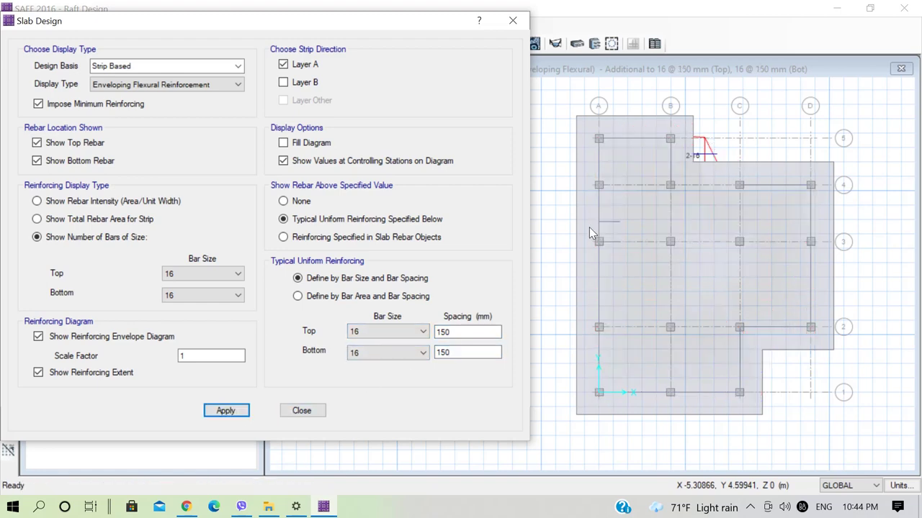
left_click(284, 83)
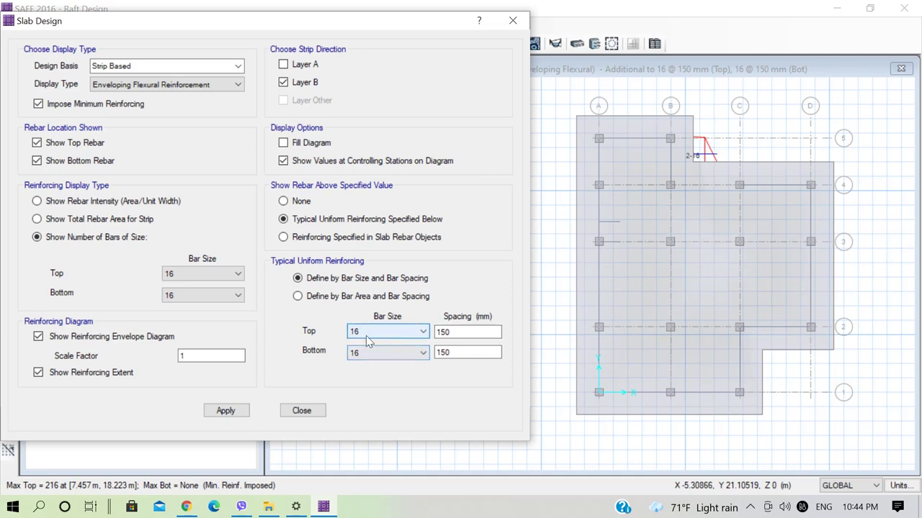
Step: Apply the layer B display, then reapply it with 200 mm top and bottom spacing
left_click(226, 411)
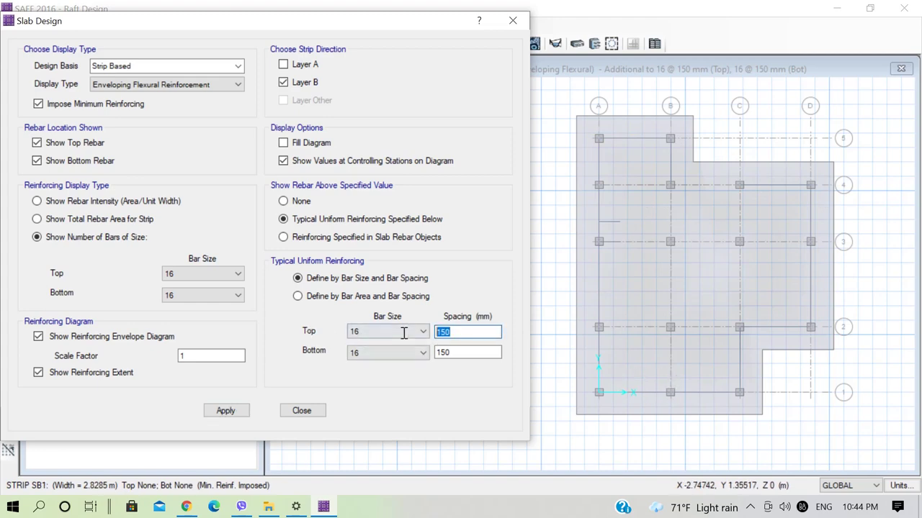
type("200")
double_click(452, 353)
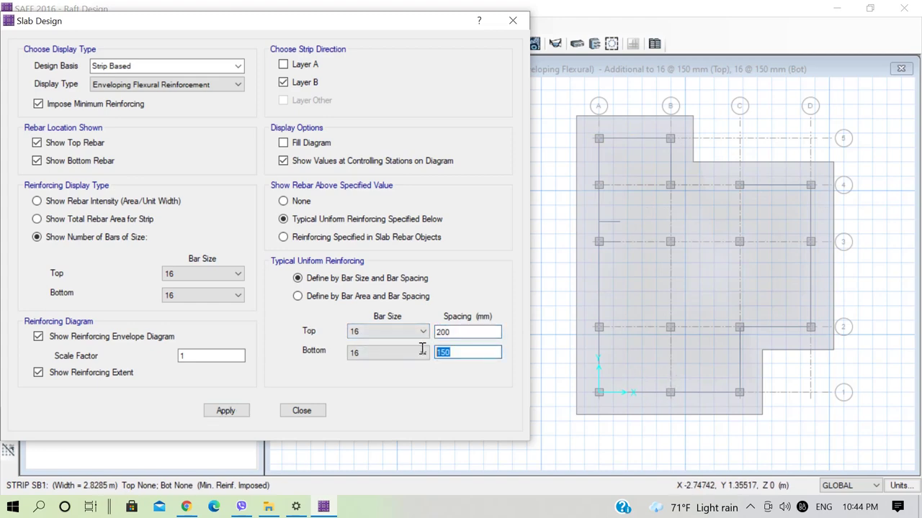
type("200")
left_click(227, 413)
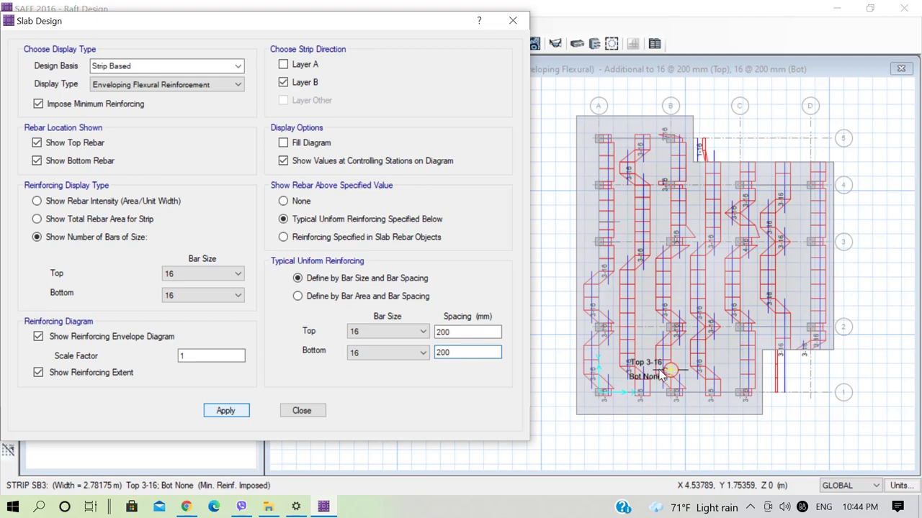
left_click(452, 332)
Step: Apply 150 mm top and bottom spacing to layer B, leaving no extra bars
double_click(452, 332)
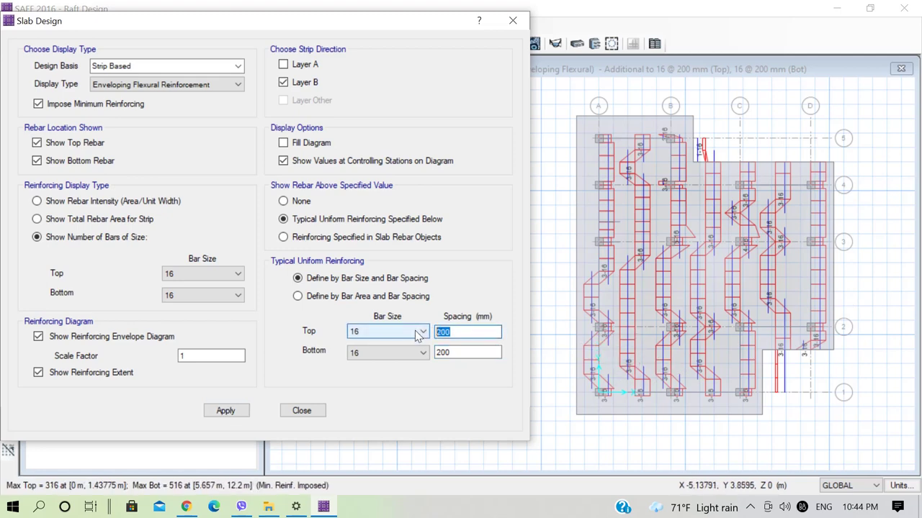
type("150")
double_click(477, 352)
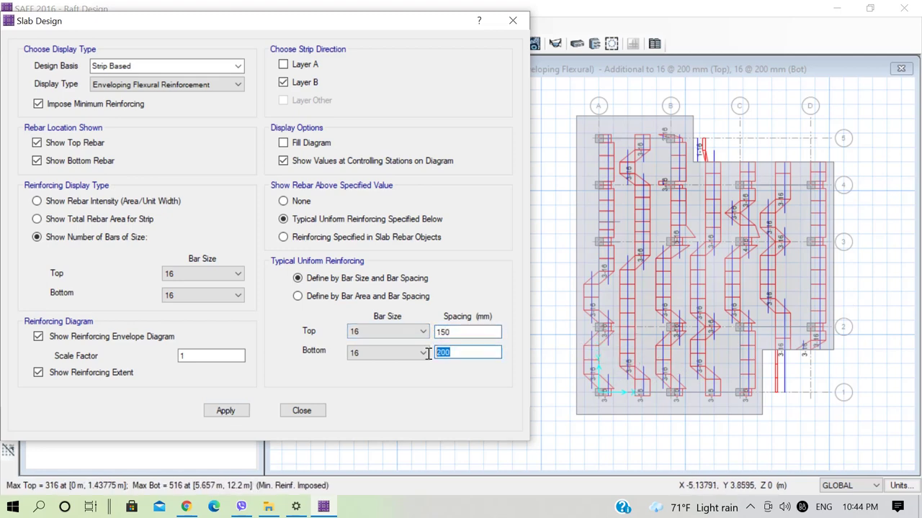
type("150")
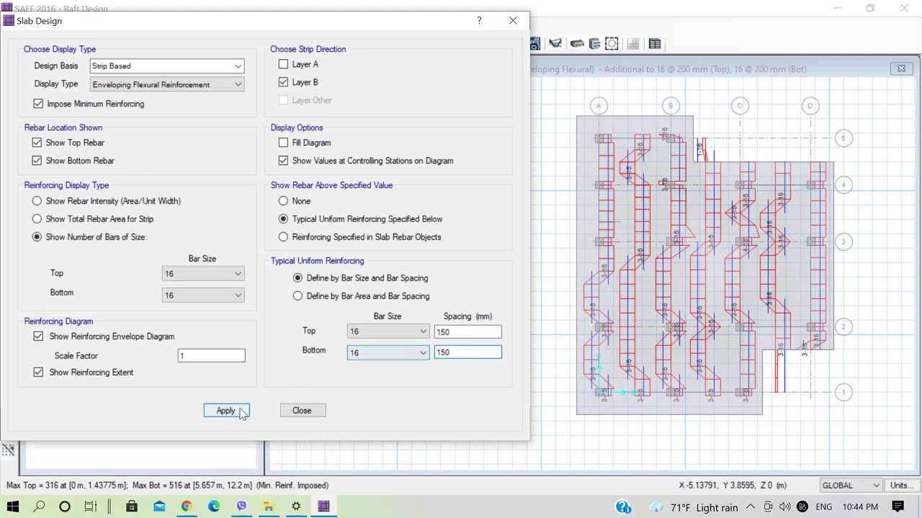
left_click(226, 411)
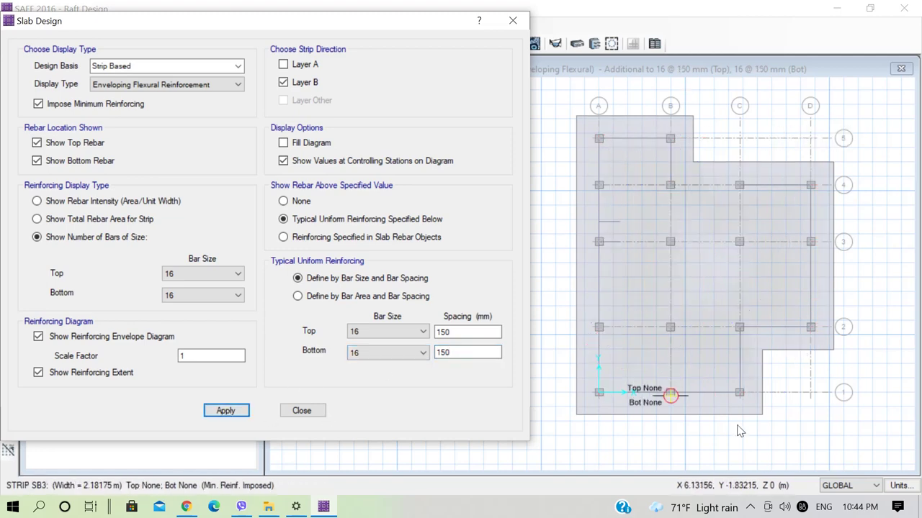